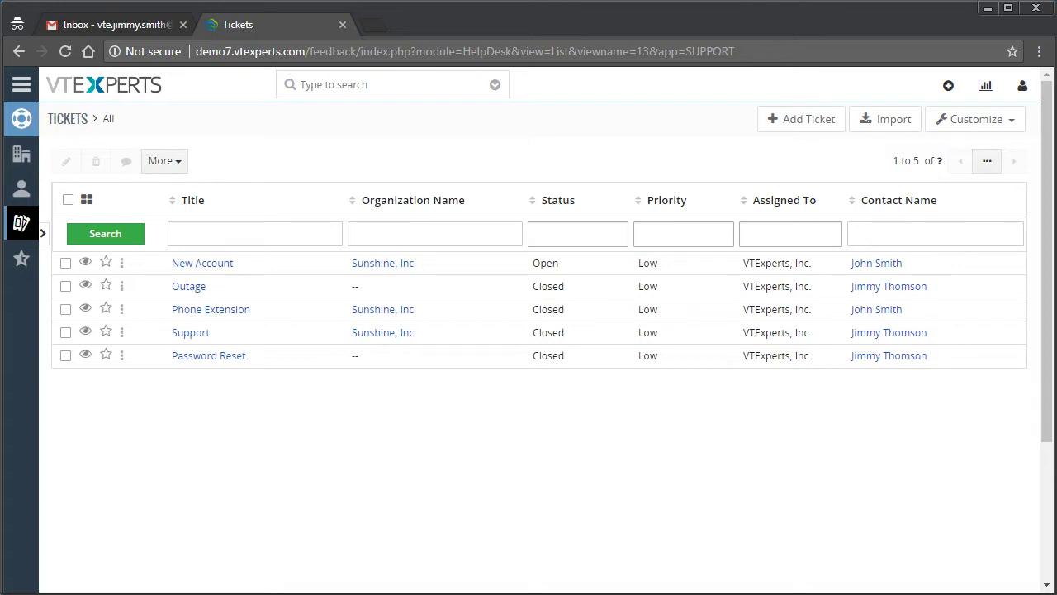
Step: Set the New Account ticket's status to Closed, save it and open its related feedback records
click(216, 263)
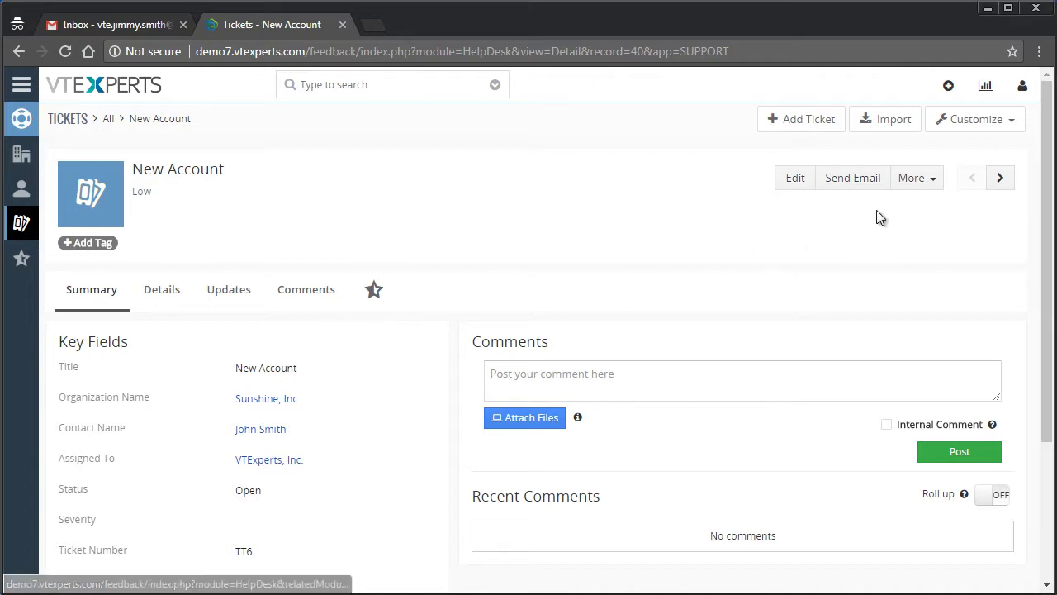
click(781, 182)
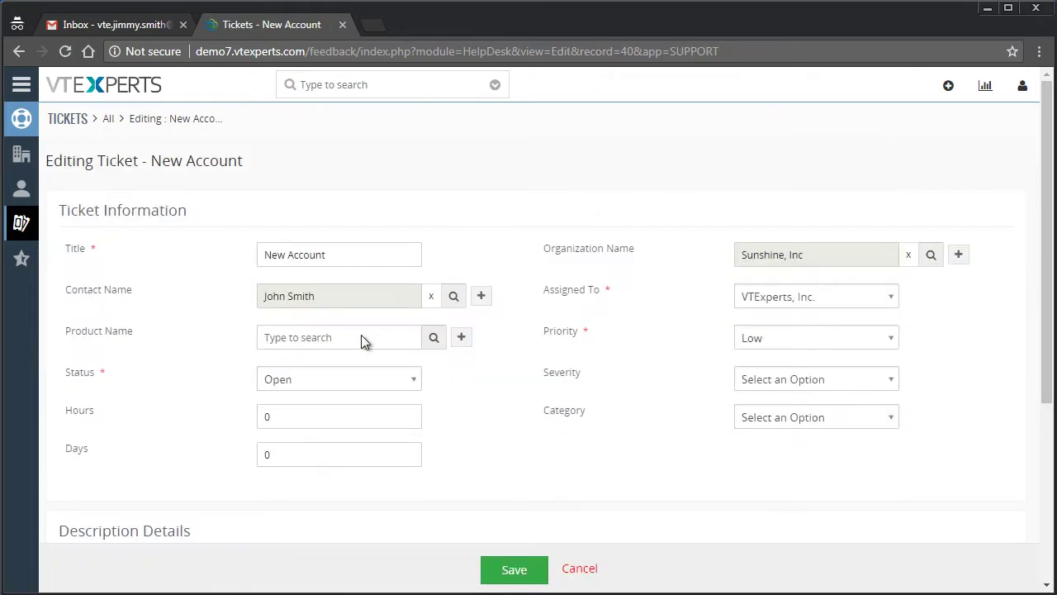
click(358, 378)
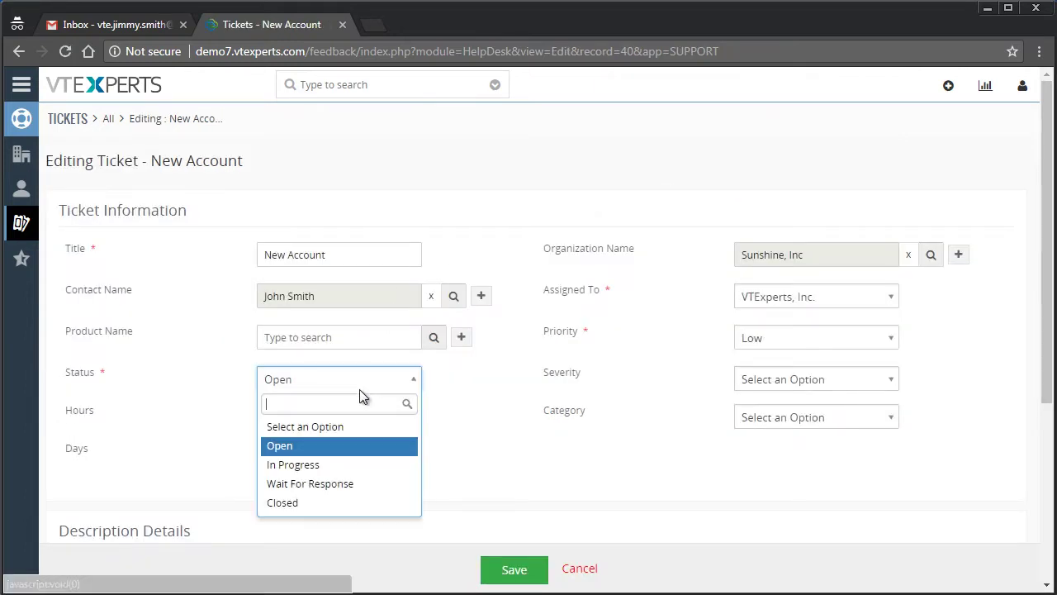
click(334, 501)
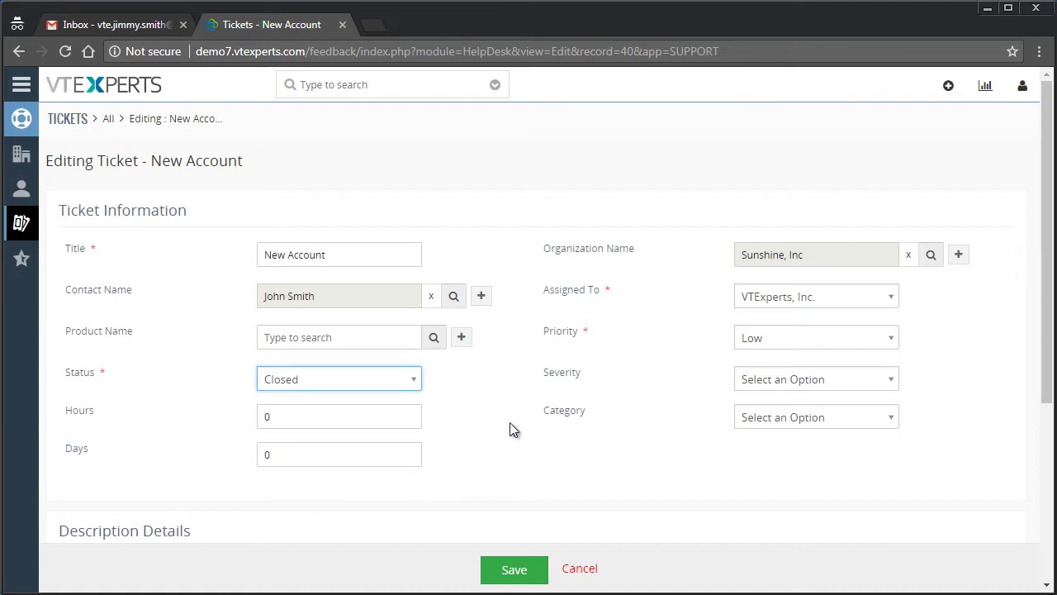
click(515, 571)
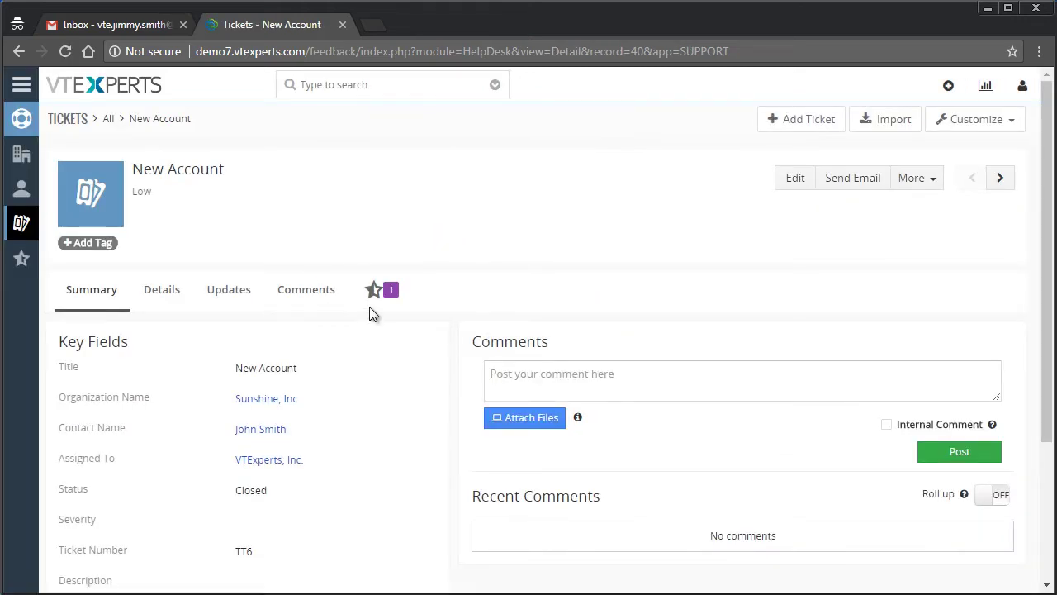
click(374, 290)
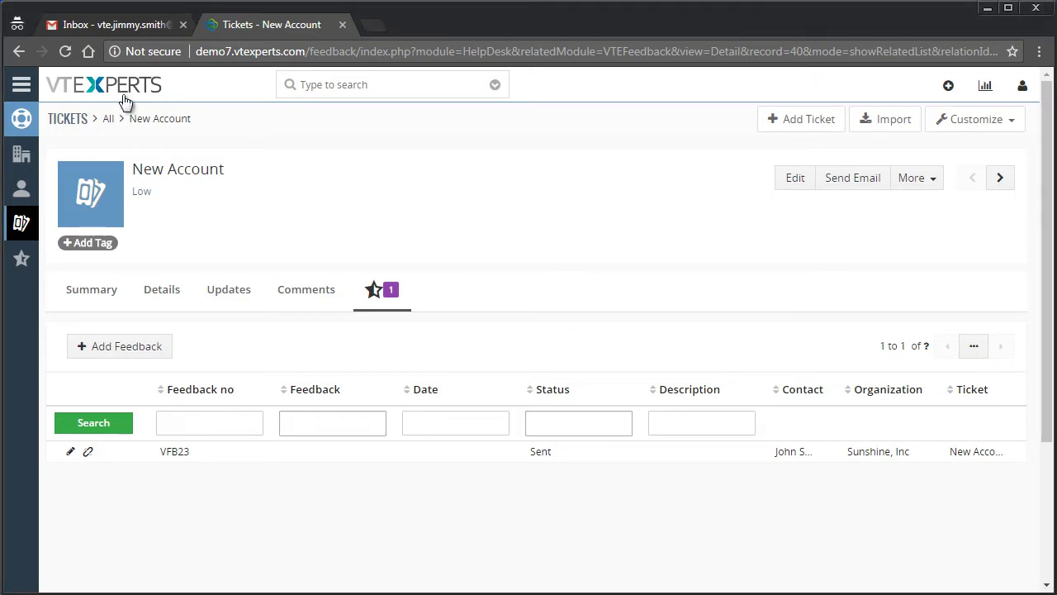
Step: Switch to Gmail, give the three-star rating in the "How did we do?" email, and refresh the feedback records on the CRM ticket
click(118, 24)
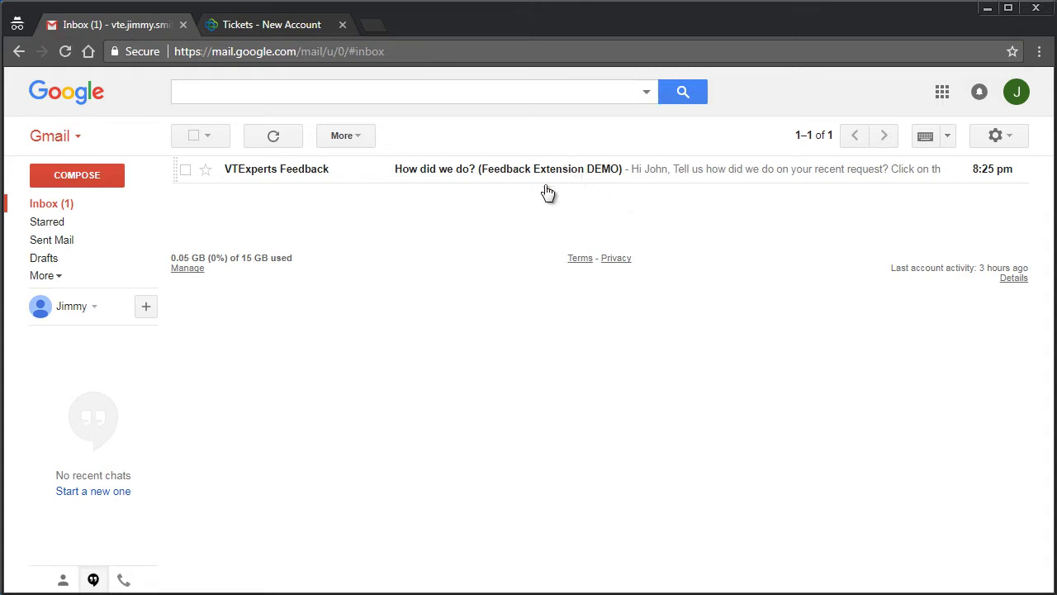
click(455, 169)
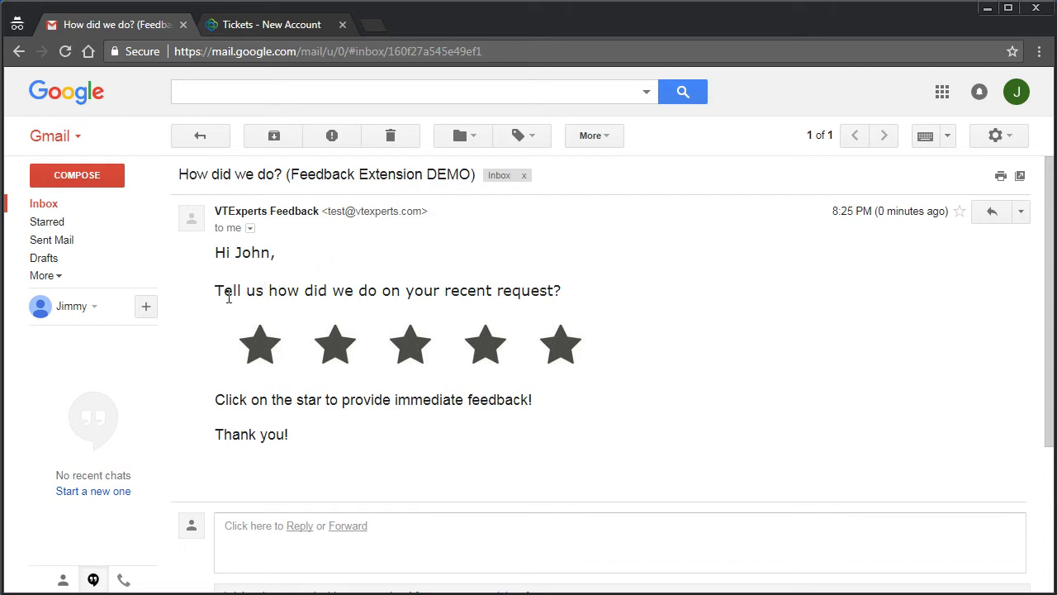
drag(219, 295, 573, 292)
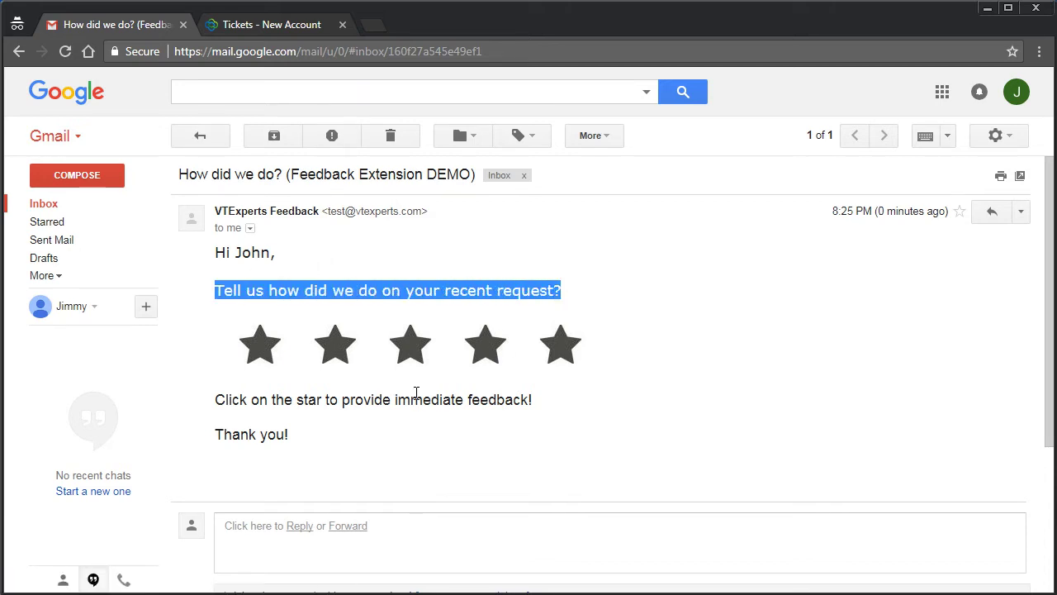
click(397, 372)
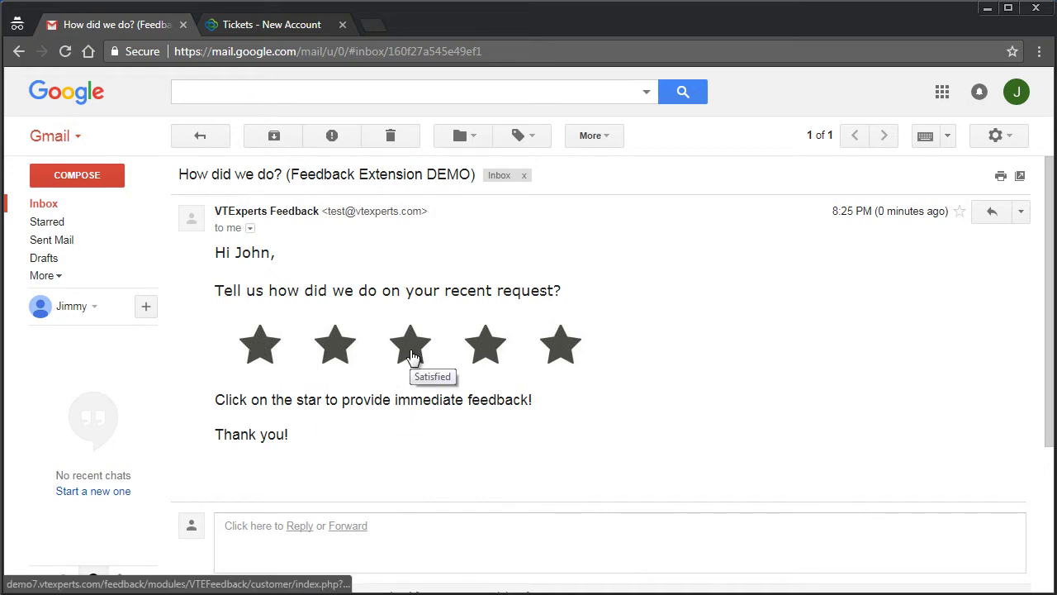
click(410, 351)
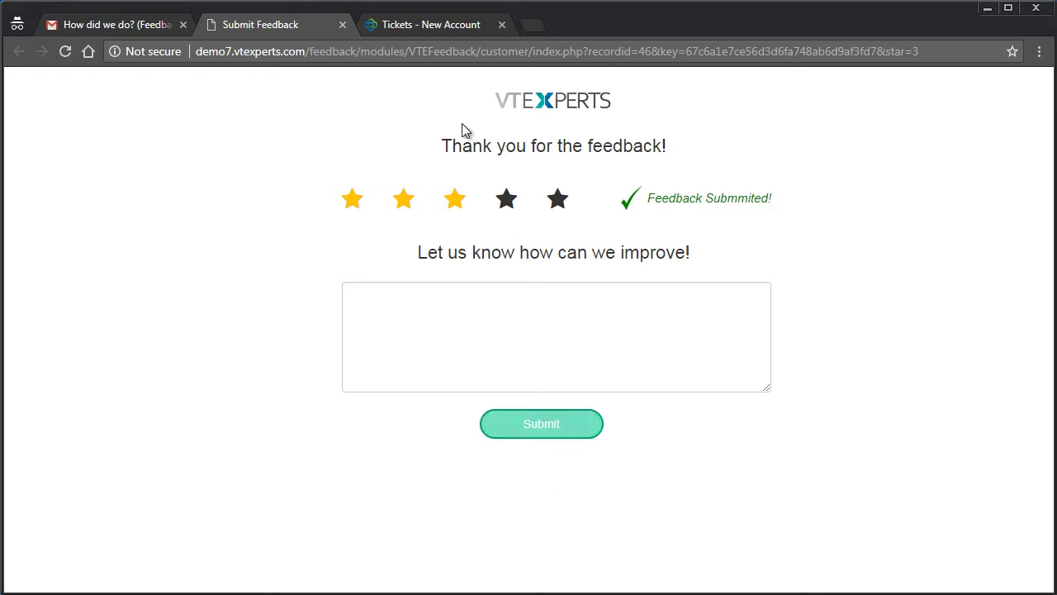
click(426, 26)
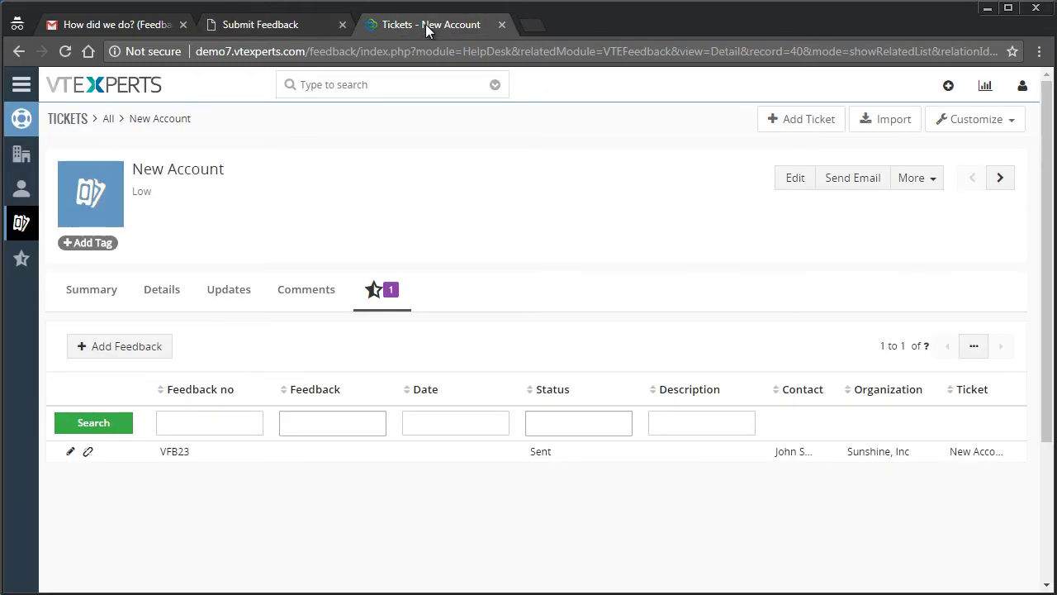
click(380, 293)
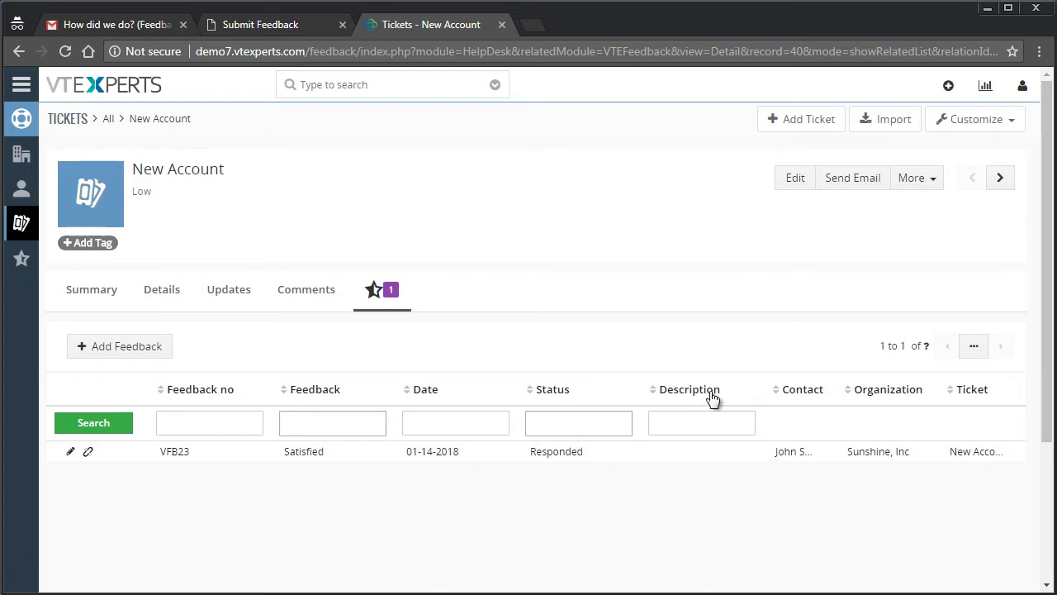
Step: Submit the additional comment "Additional...." on the customer feedback page
click(289, 30)
click(553, 307)
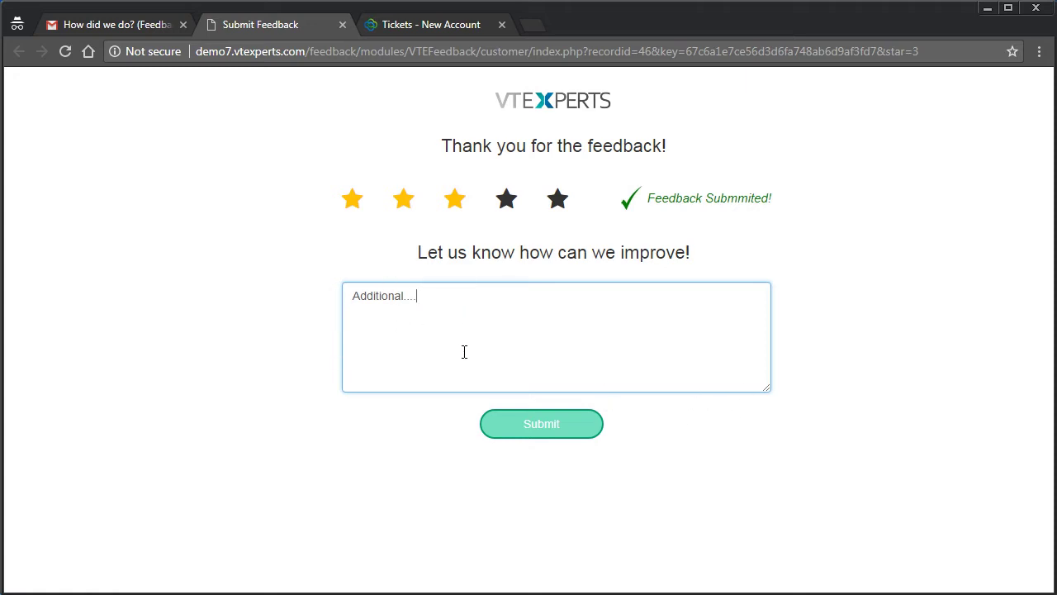
click(539, 433)
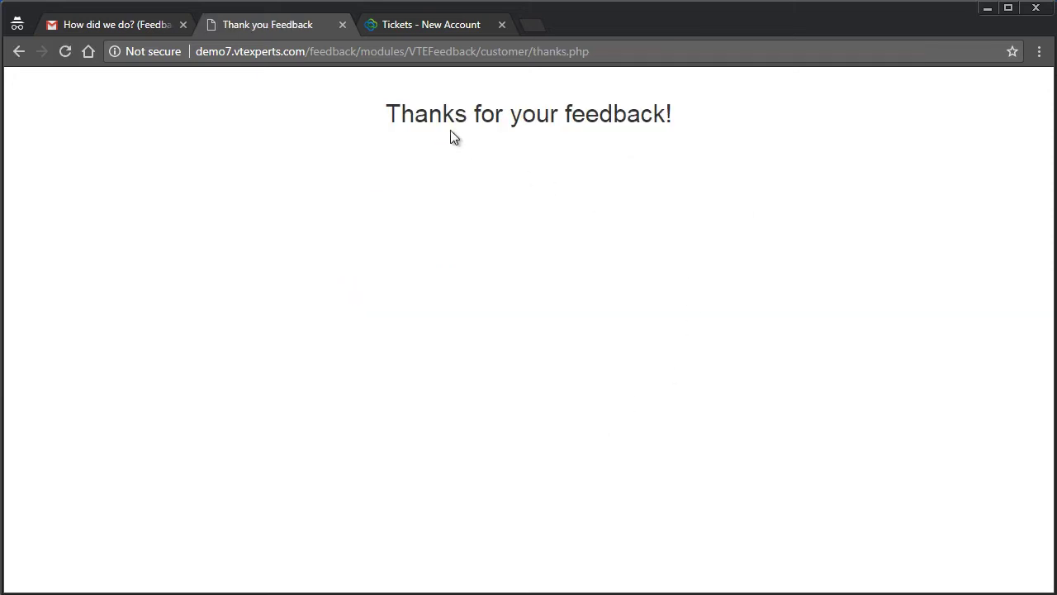
Step: Refresh the New Account ticket's feedback records and examine the description in the feedback record's quick preview
click(425, 30)
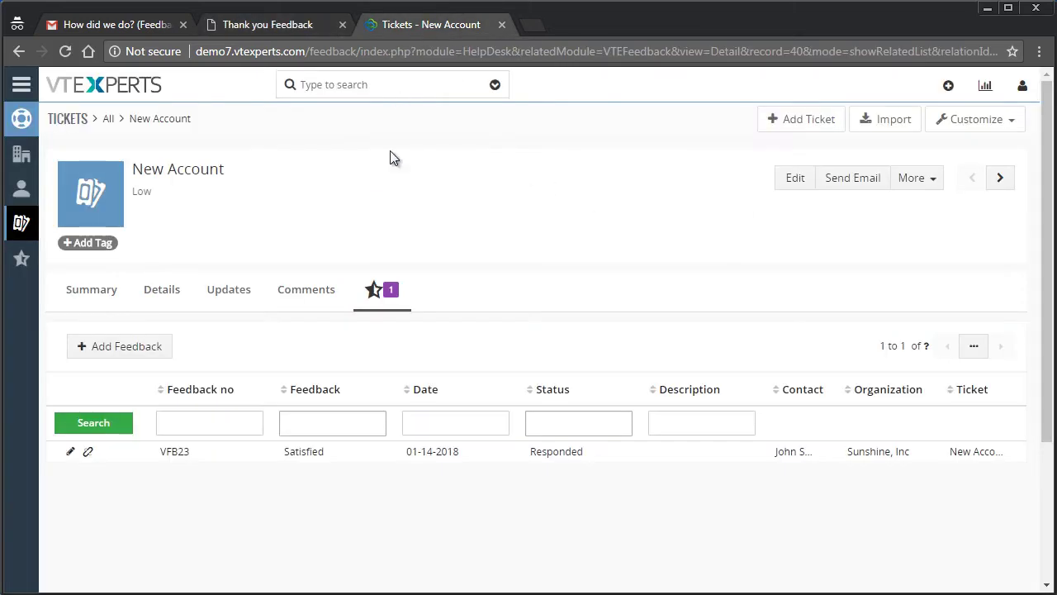
click(373, 296)
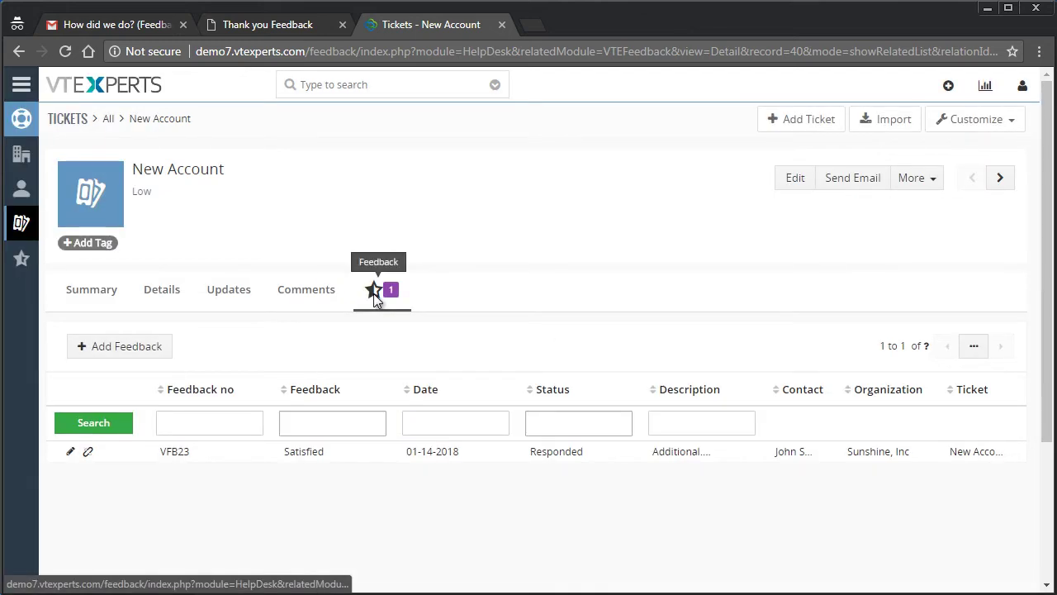
click(701, 459)
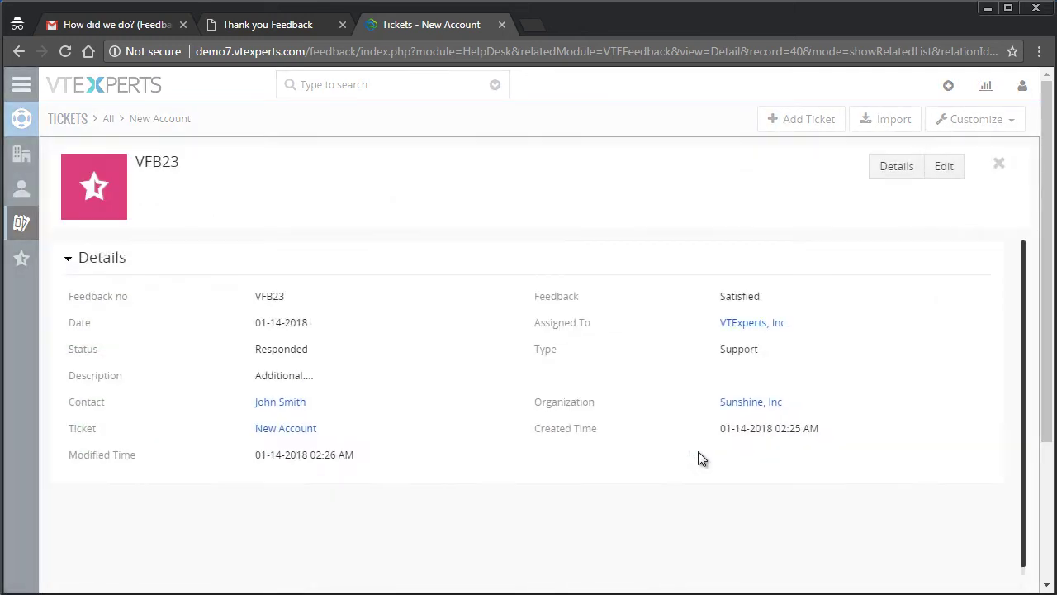
drag(263, 376, 323, 376)
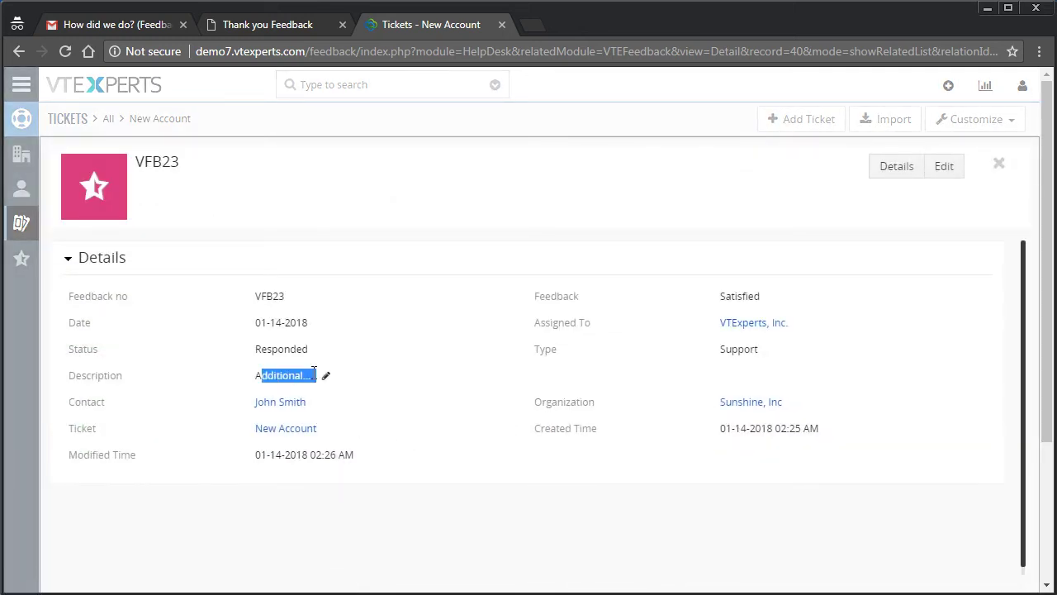
click(1000, 165)
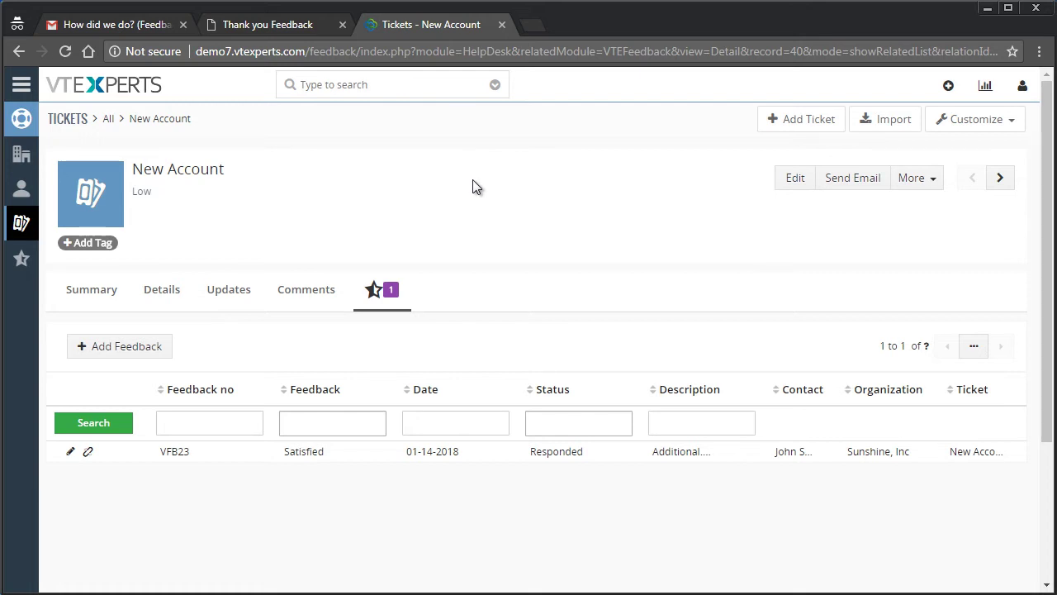
Step: Open the Support area's Feedback module to view the list of all feedback records
click(21, 84)
mouse_move(88, 154)
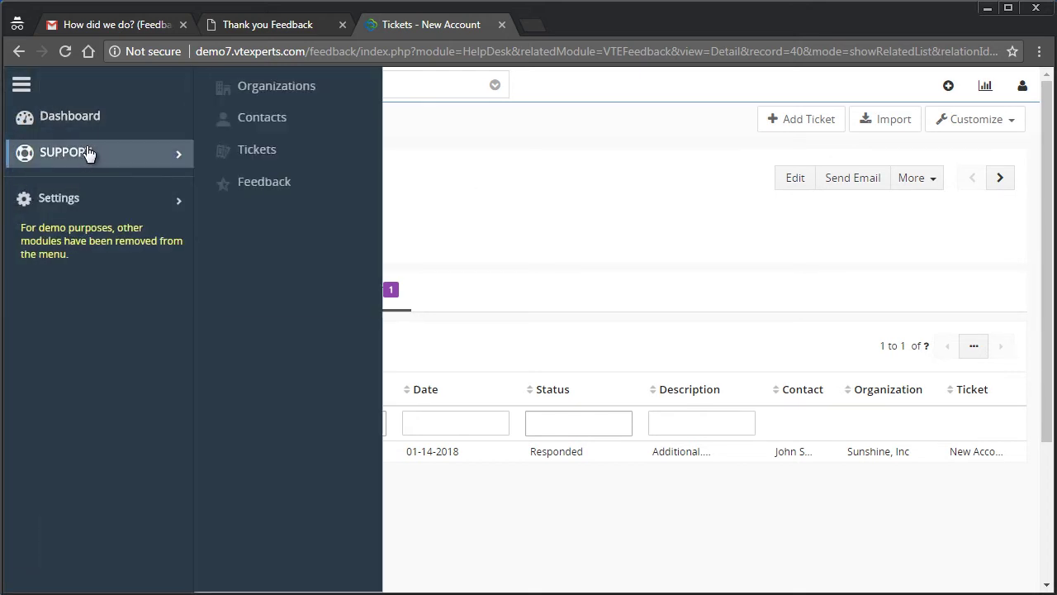
click(274, 181)
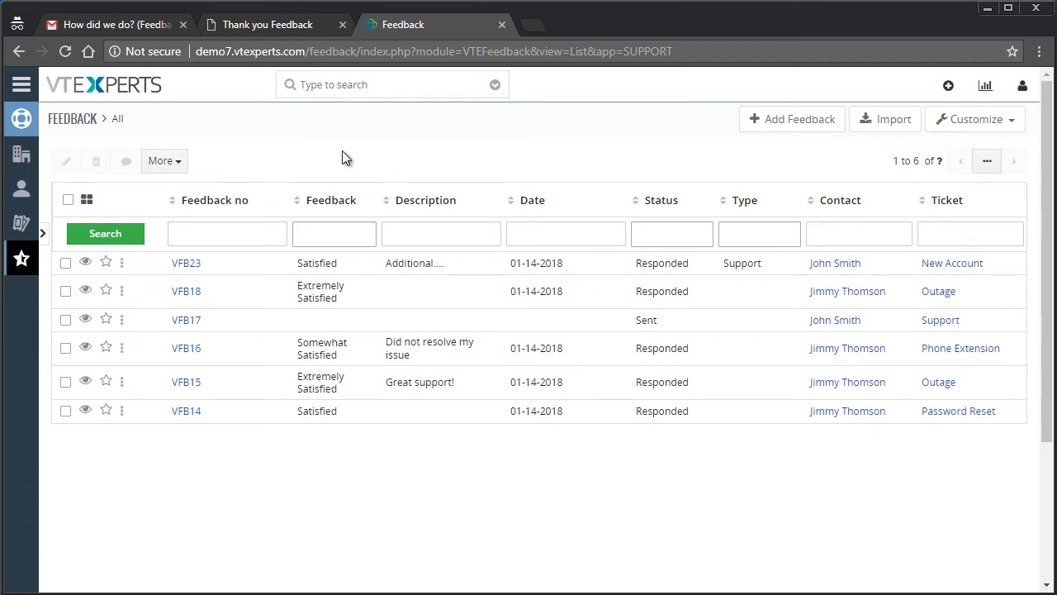
click(33, 96)
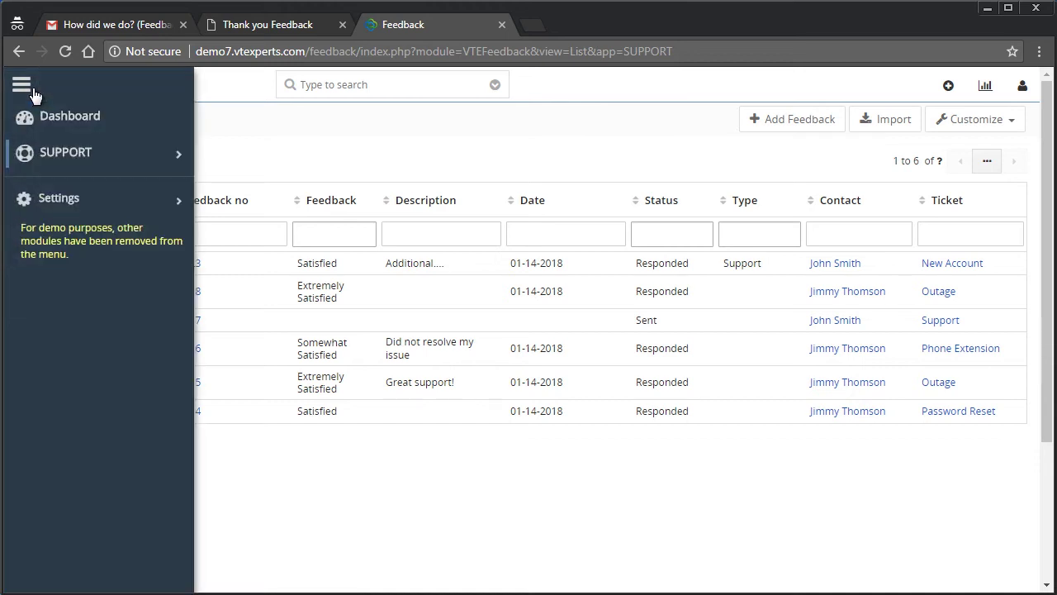
mouse_move(124, 198)
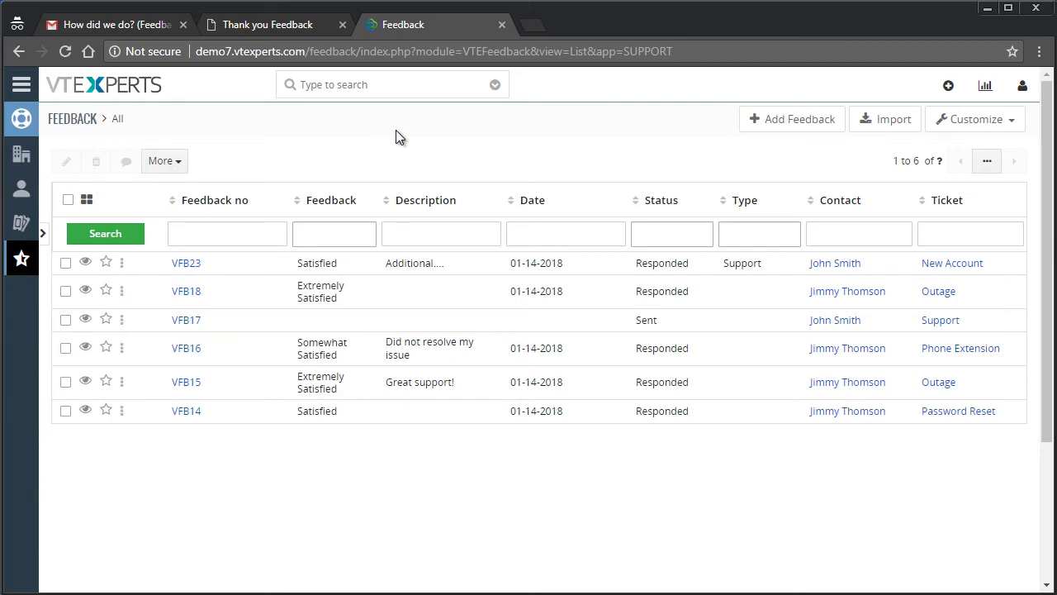
Step: Open the Feedback module's settings and examine the star translations and the first and second text blocks
click(980, 119)
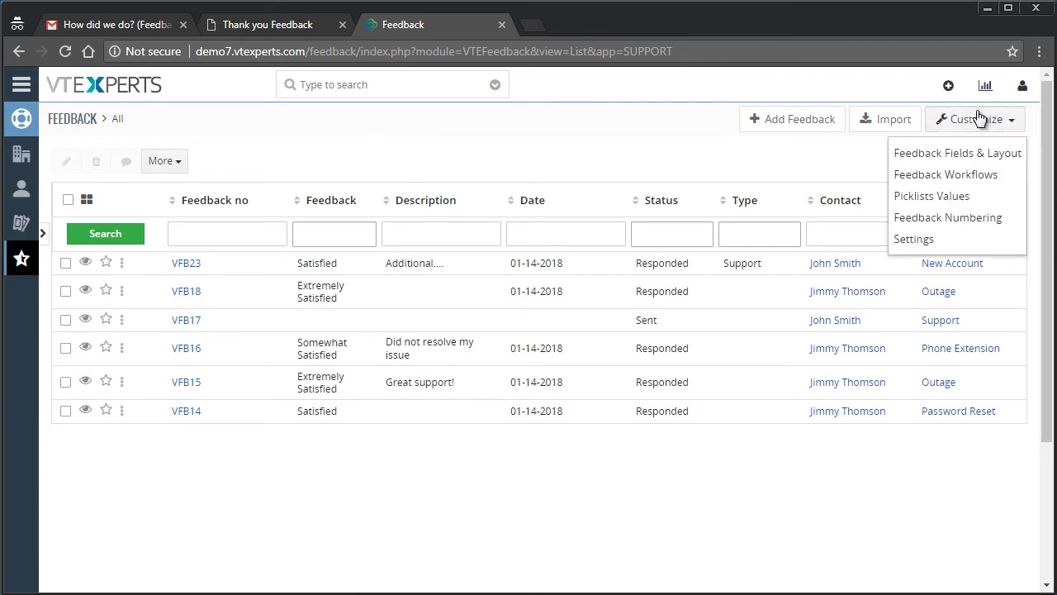
click(914, 241)
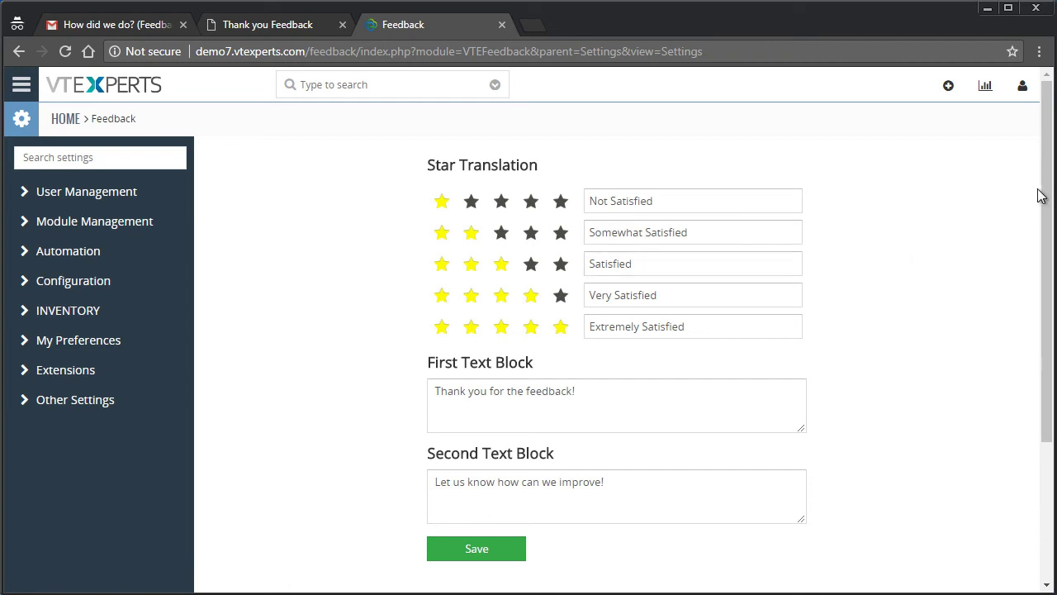
scroll(1038, 192, down, 1)
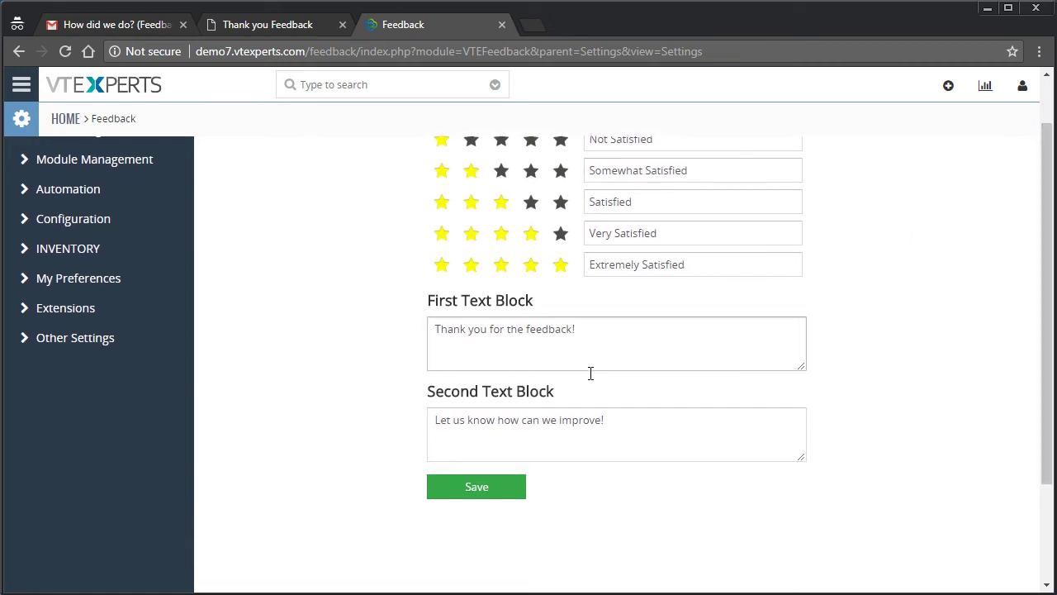
drag(615, 439, 515, 421)
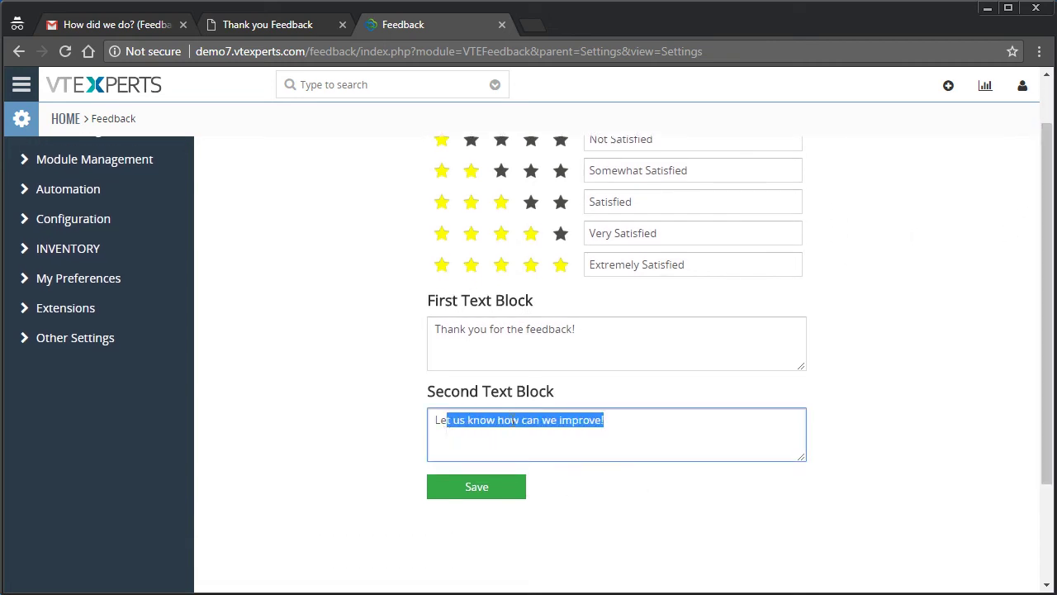
click(623, 347)
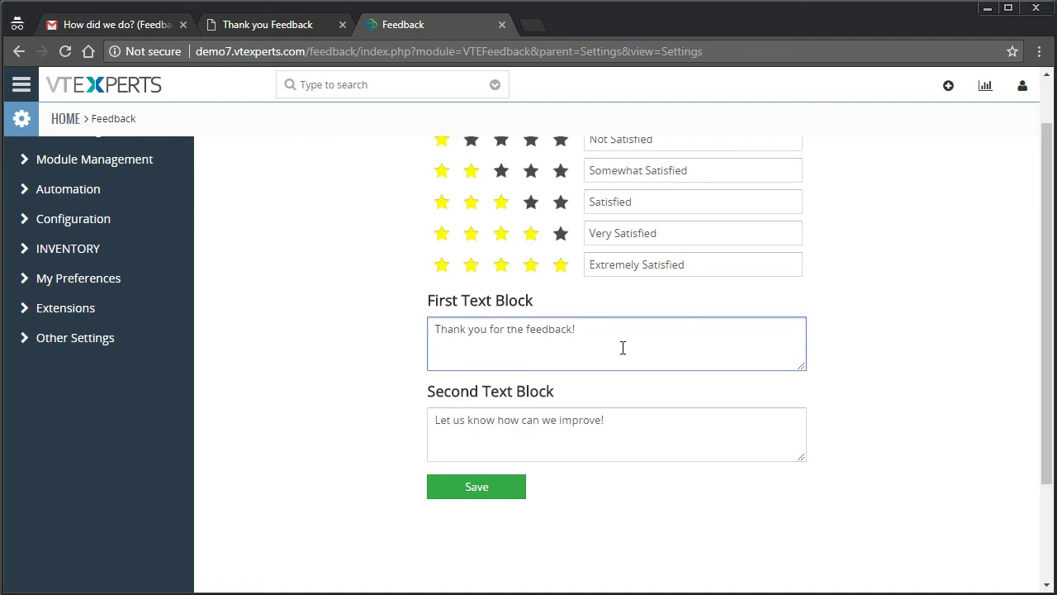
scroll(584, 353, up, 1)
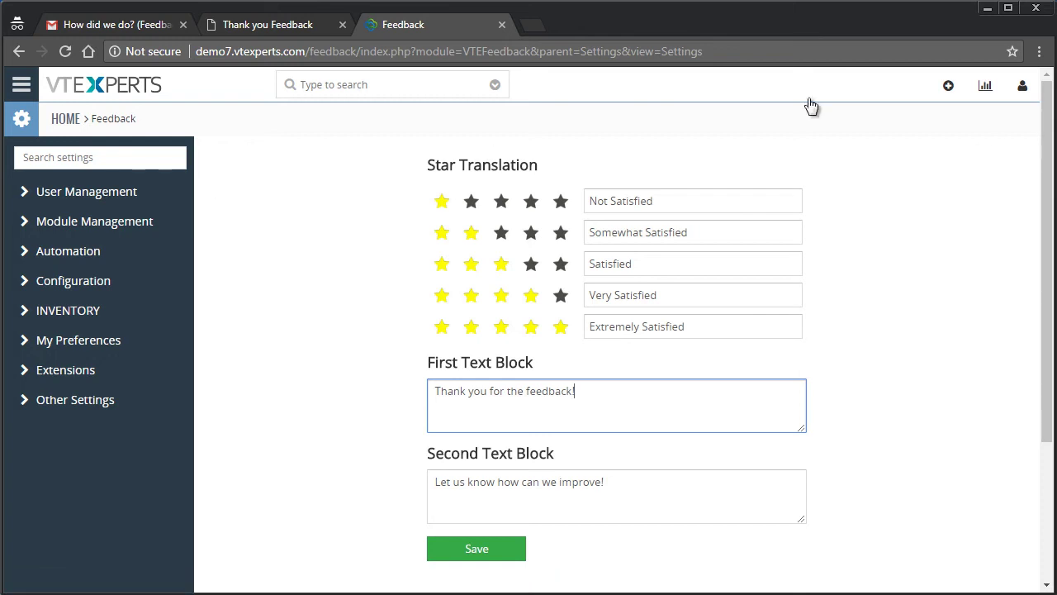
Step: Open the Create Feedback Record workflow from the automation settings and examine its target module, trigger, conditions and actions
click(87, 252)
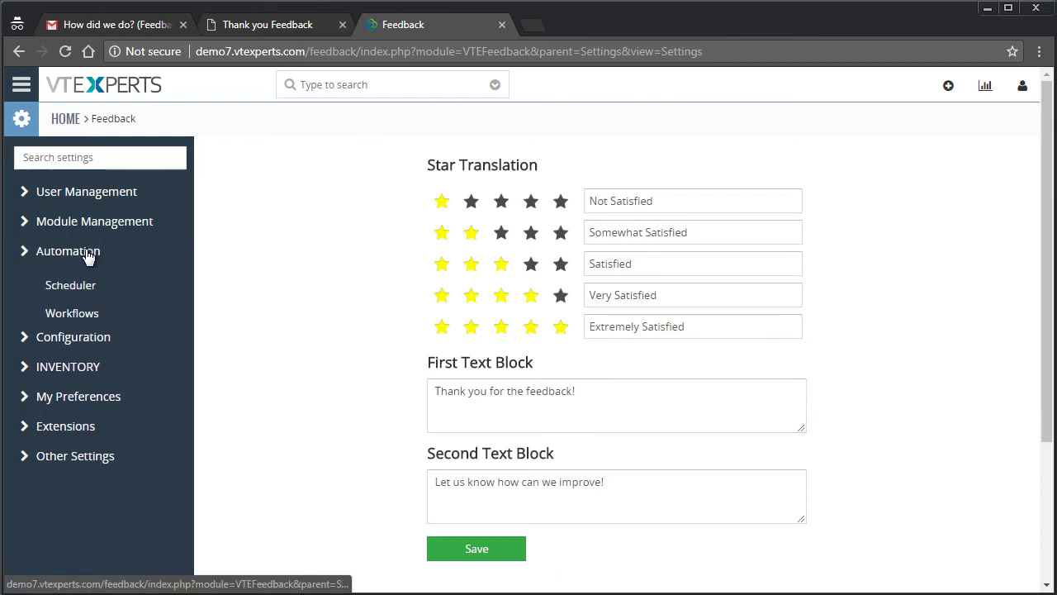
click(73, 312)
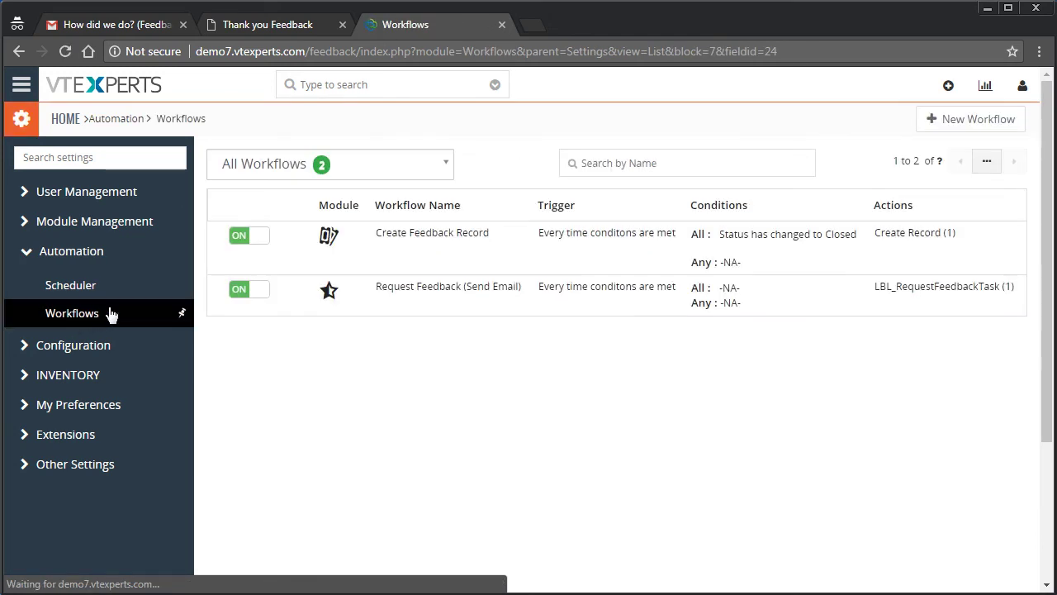
click(463, 237)
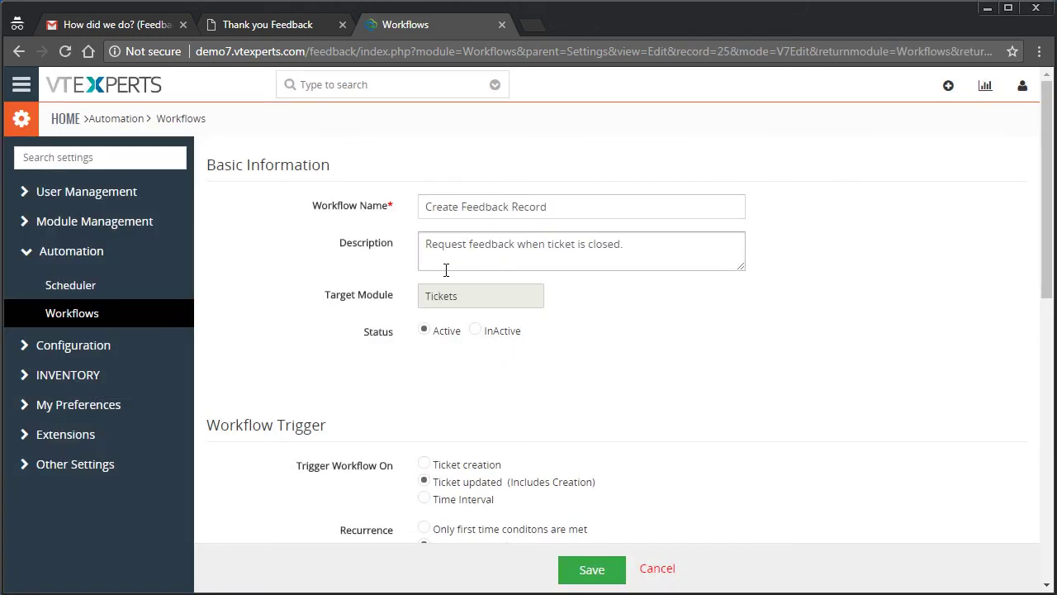
scroll(446, 272, down, 1)
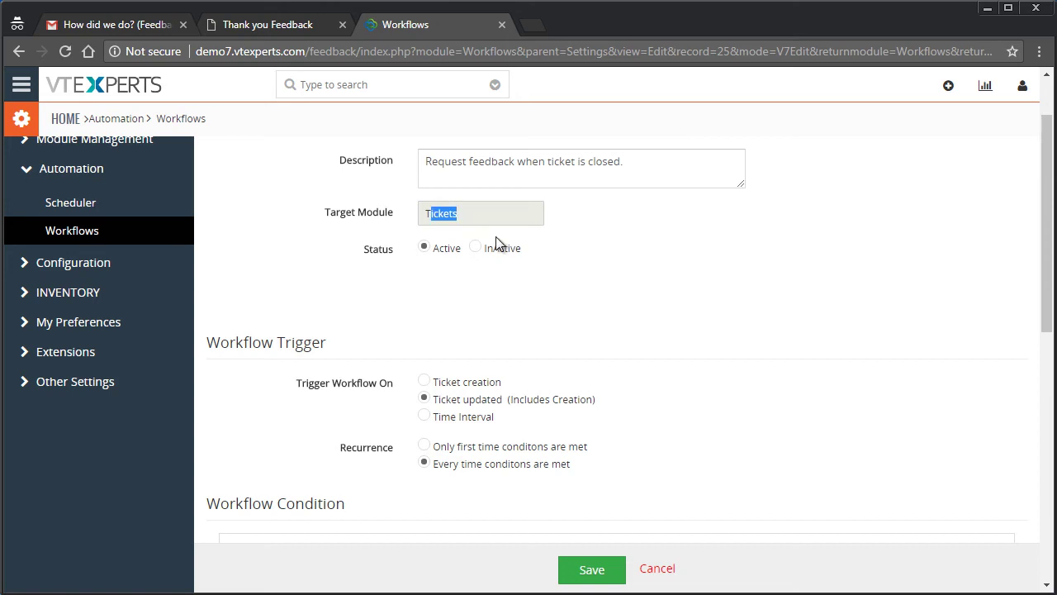
scroll(498, 245, down, 4)
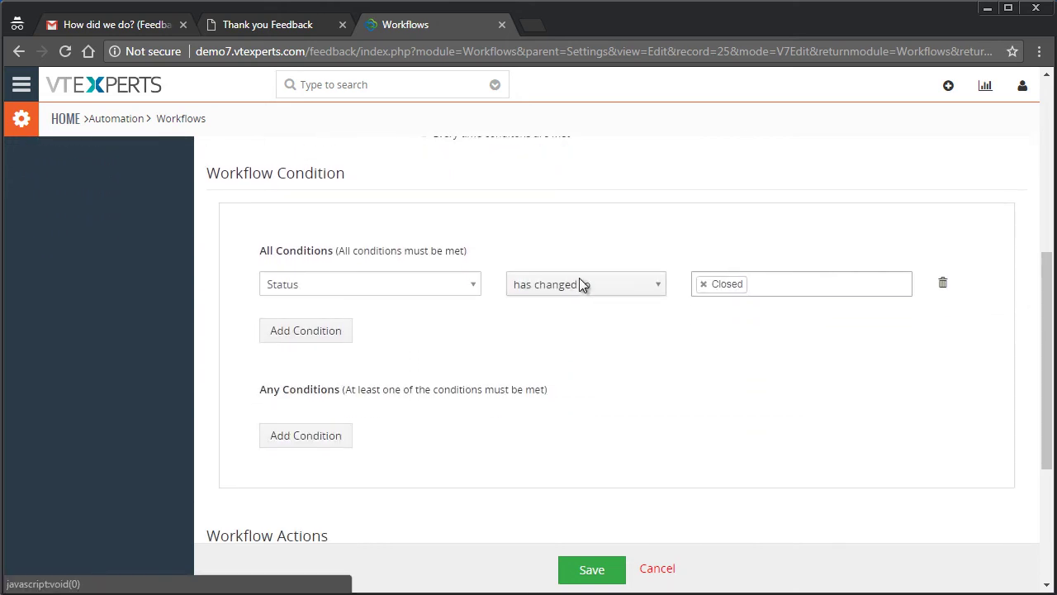
scroll(602, 279, down, 3)
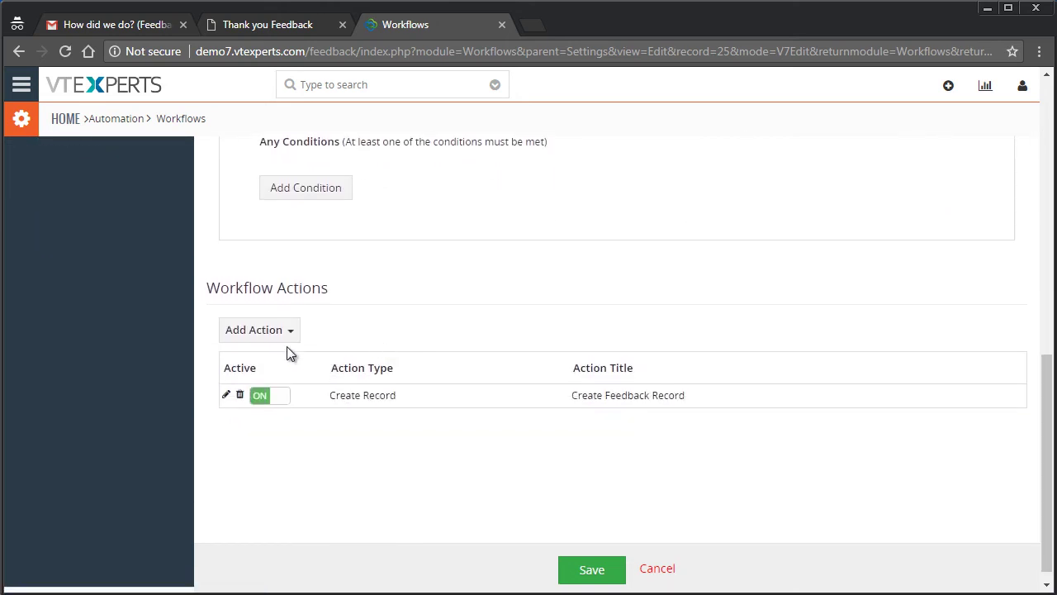
Step: Open the workflow's Create Feedback Record action, examine its target module and field values, and close it without saving
click(294, 333)
click(225, 395)
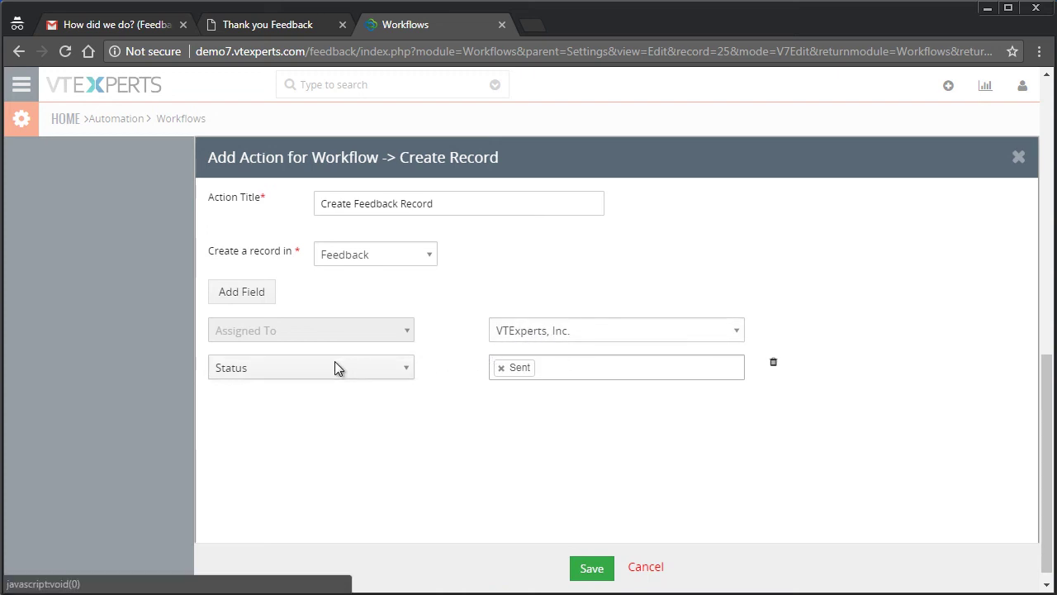
click(653, 570)
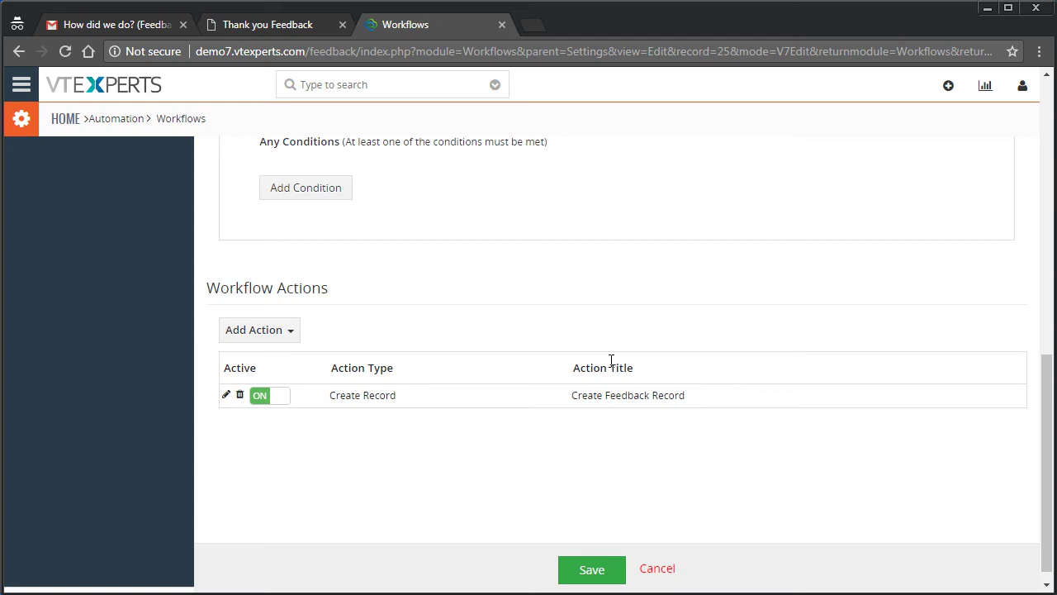
scroll(615, 303, up, 10)
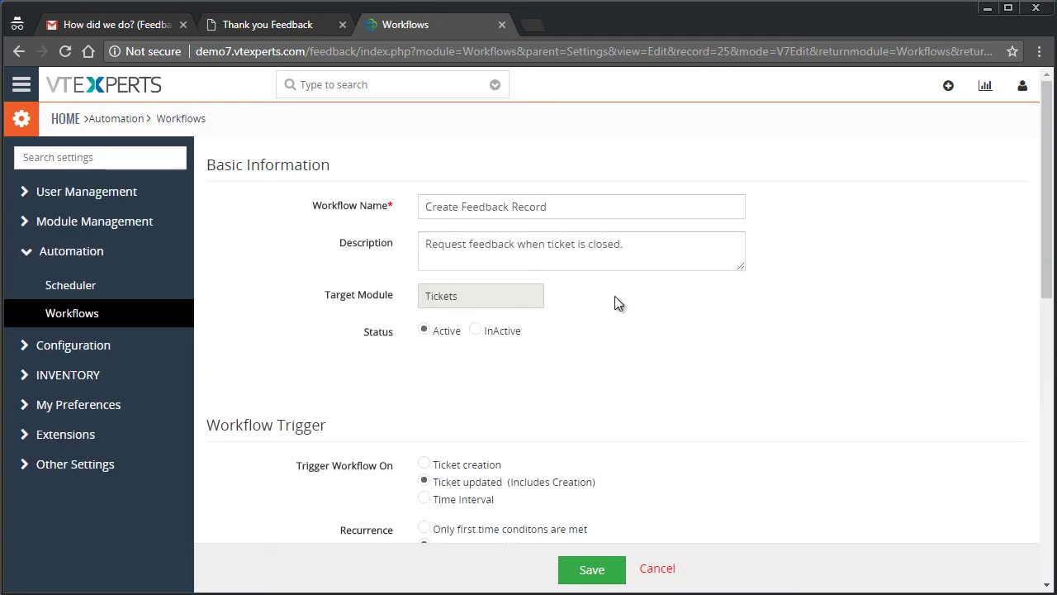
Step: Return to the workflow list, open the Request Feedback (Send Email) workflow and examine its target module, trigger and actions
click(66, 313)
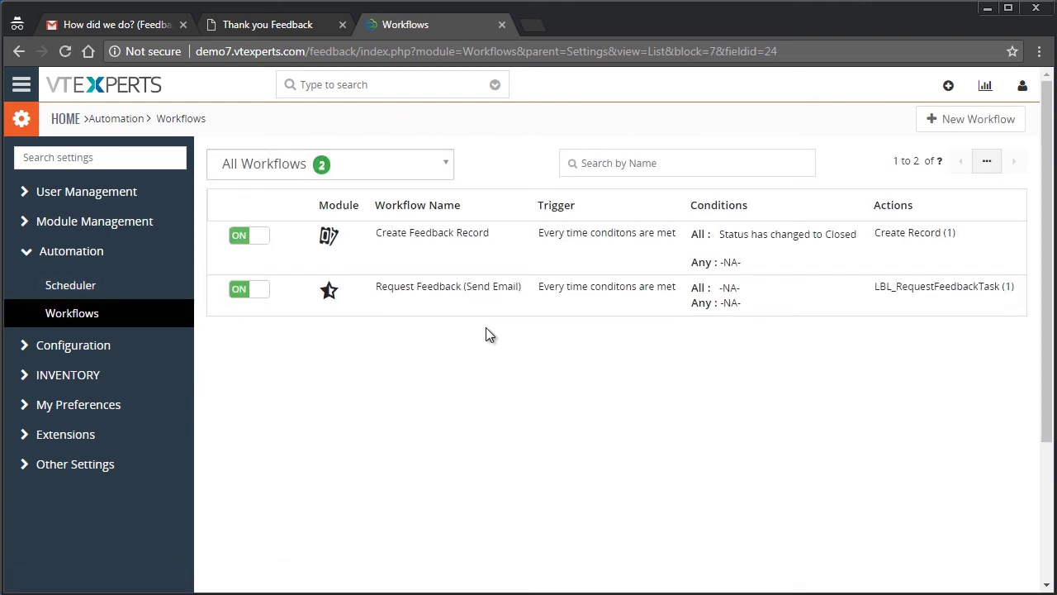
click(447, 294)
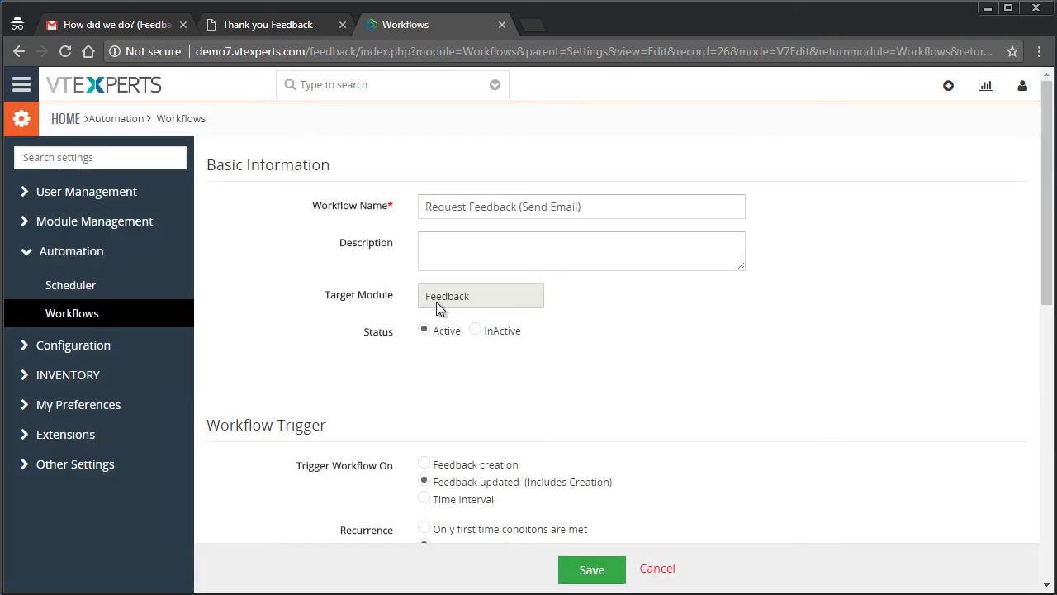
drag(428, 296, 489, 296)
scroll(555, 203, down, 4)
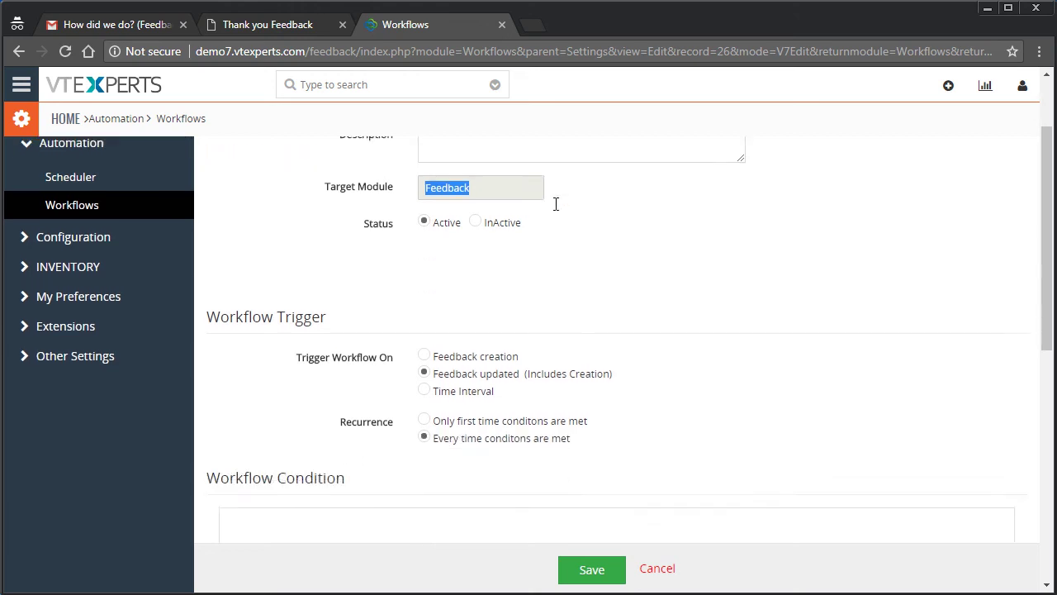
scroll(536, 223, down, 4)
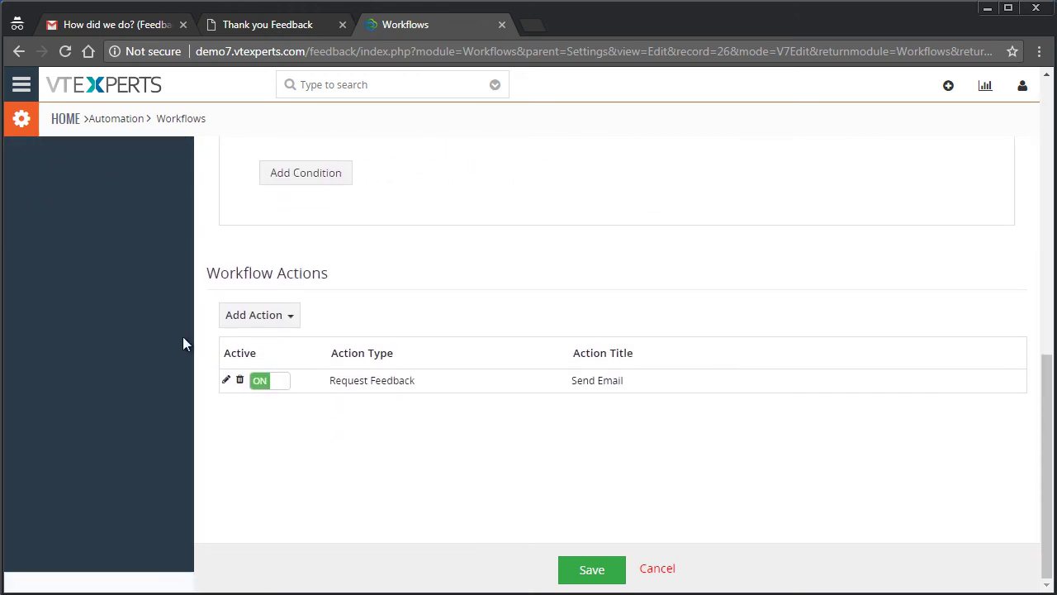
Step: Open the workflow's Send Email action and examine the email body, highlighting the greeting text and the $feedback_stars$ placeholder
click(224, 380)
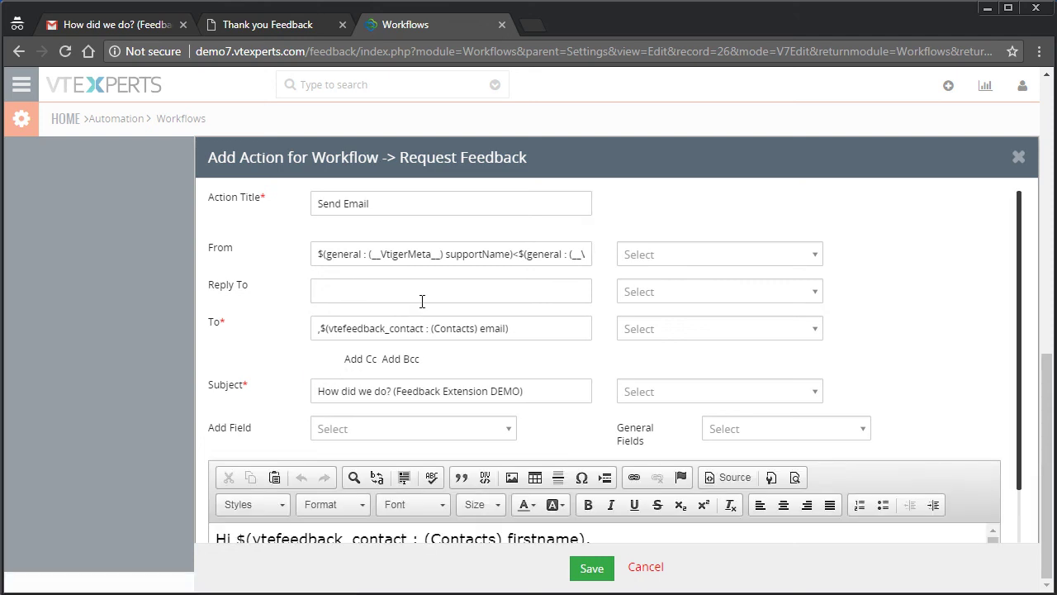
scroll(461, 302, down, 1)
scroll(460, 302, down, 3)
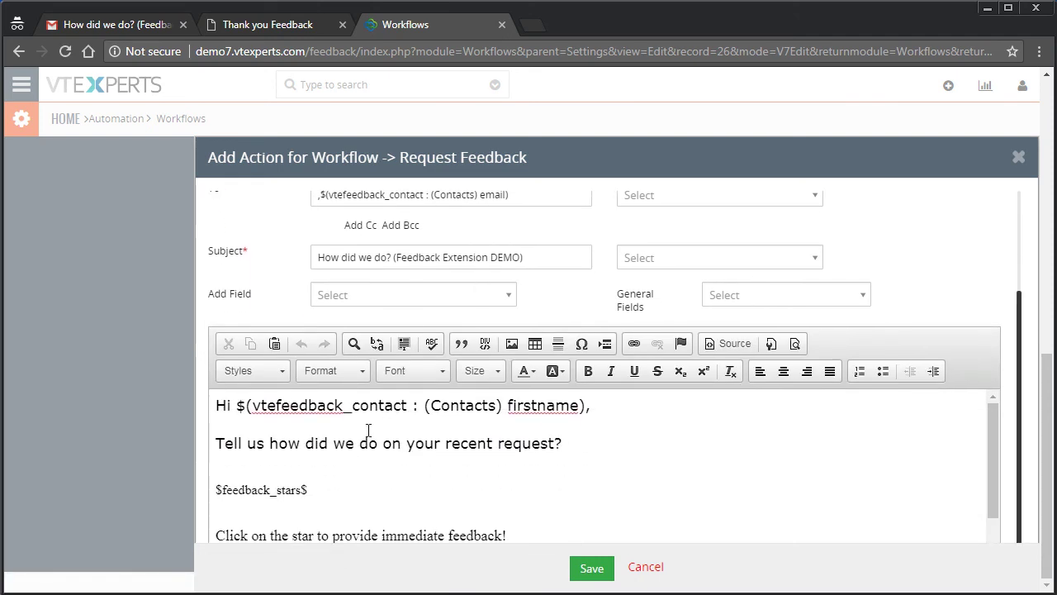
drag(214, 406, 421, 436)
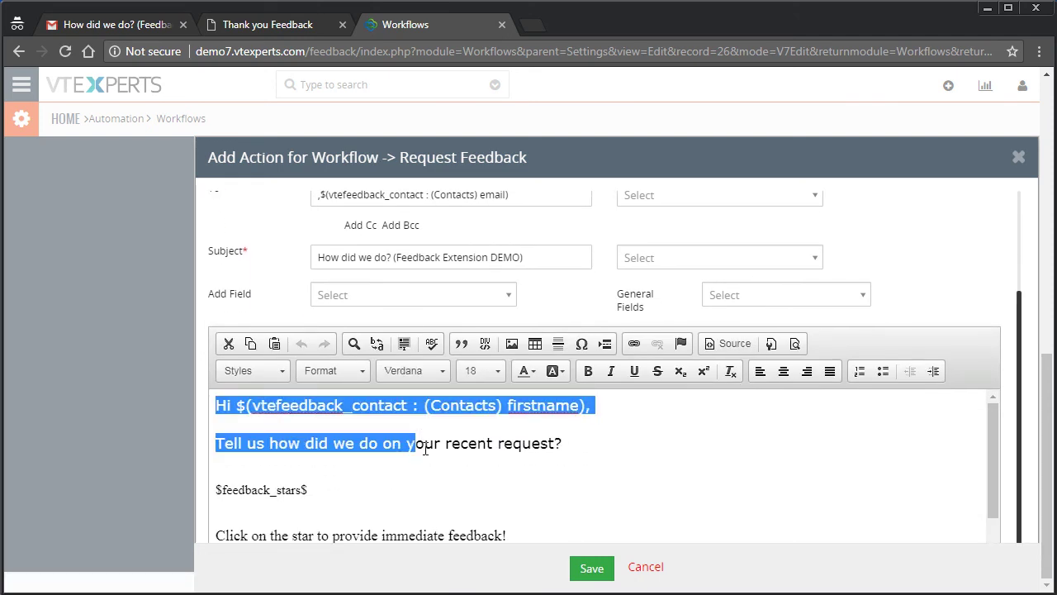
scroll(397, 448, down, 1)
click(347, 456)
drag(332, 458, 208, 459)
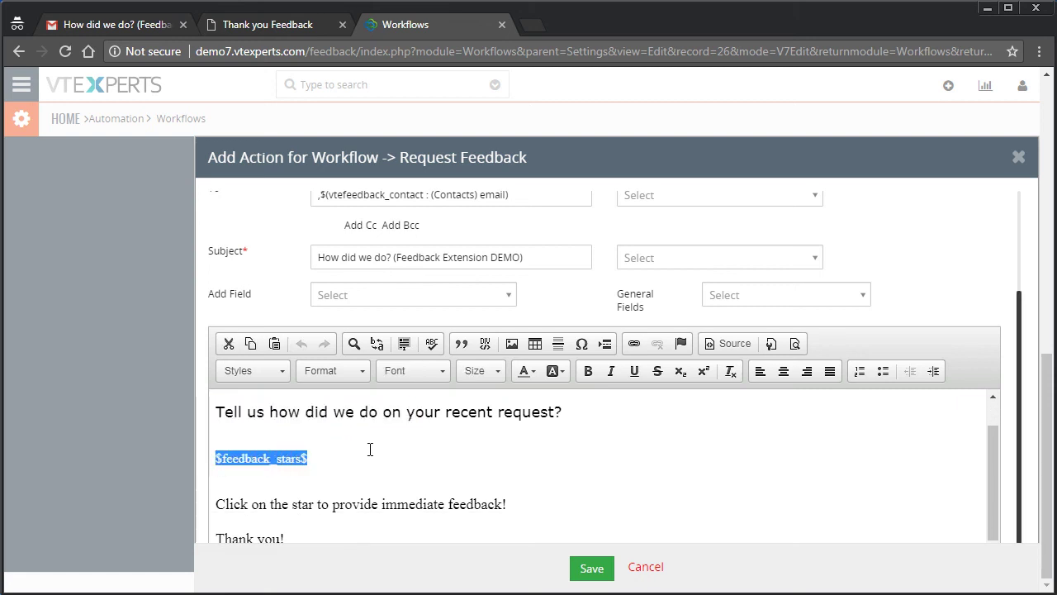
Step: Look through the email action's available general fields for the Feedback Stars entry
click(804, 298)
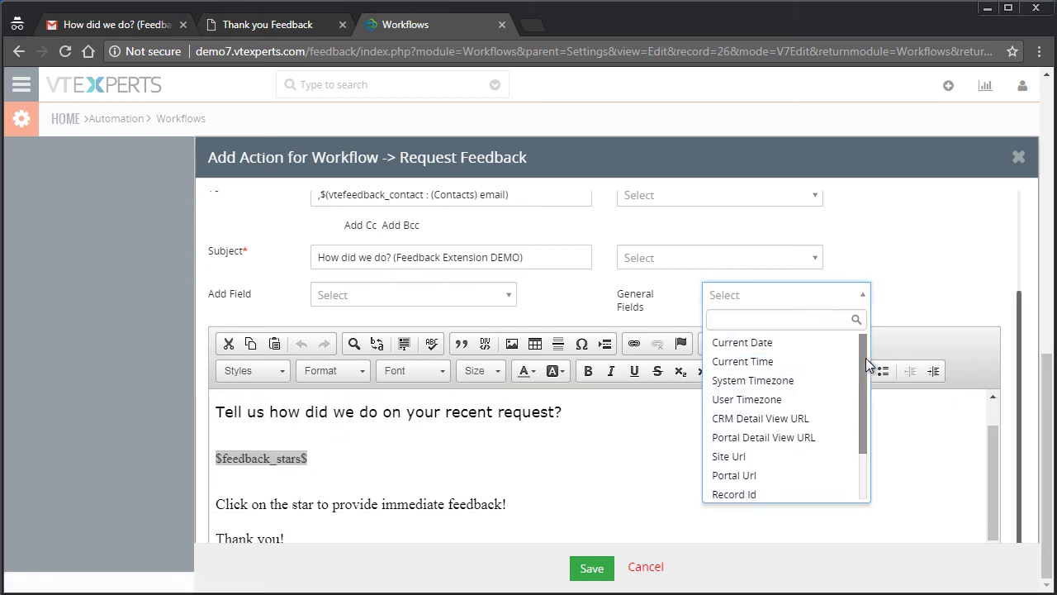
scroll(866, 363, down, 2)
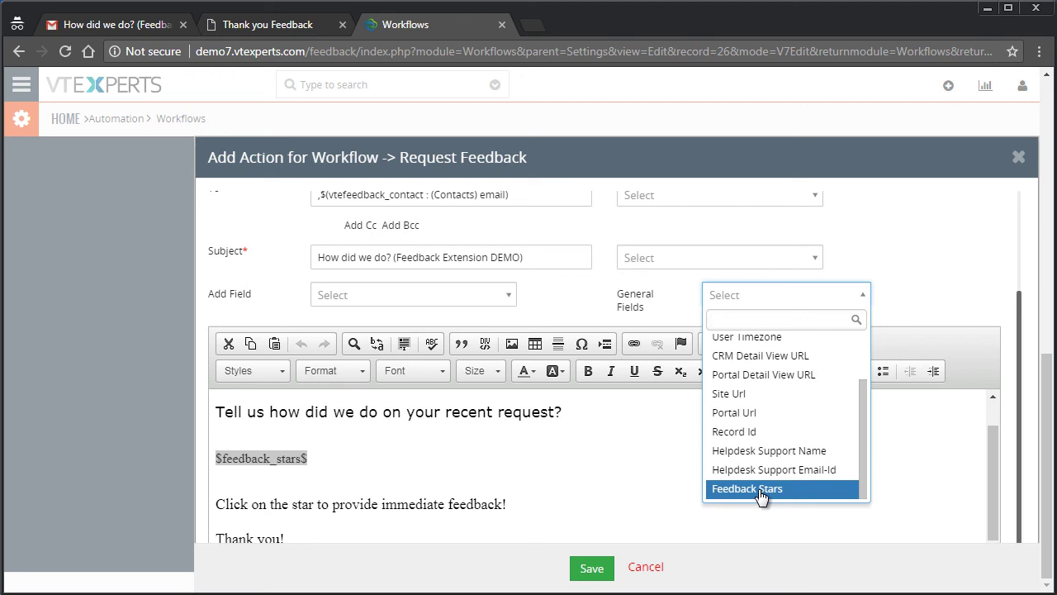
key(Up)
key(Up)
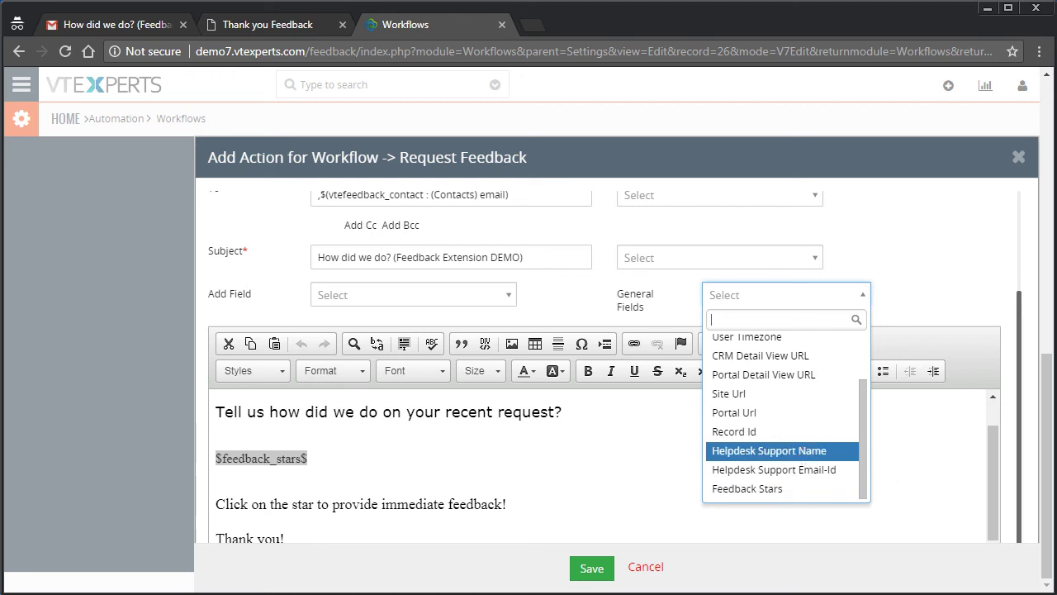